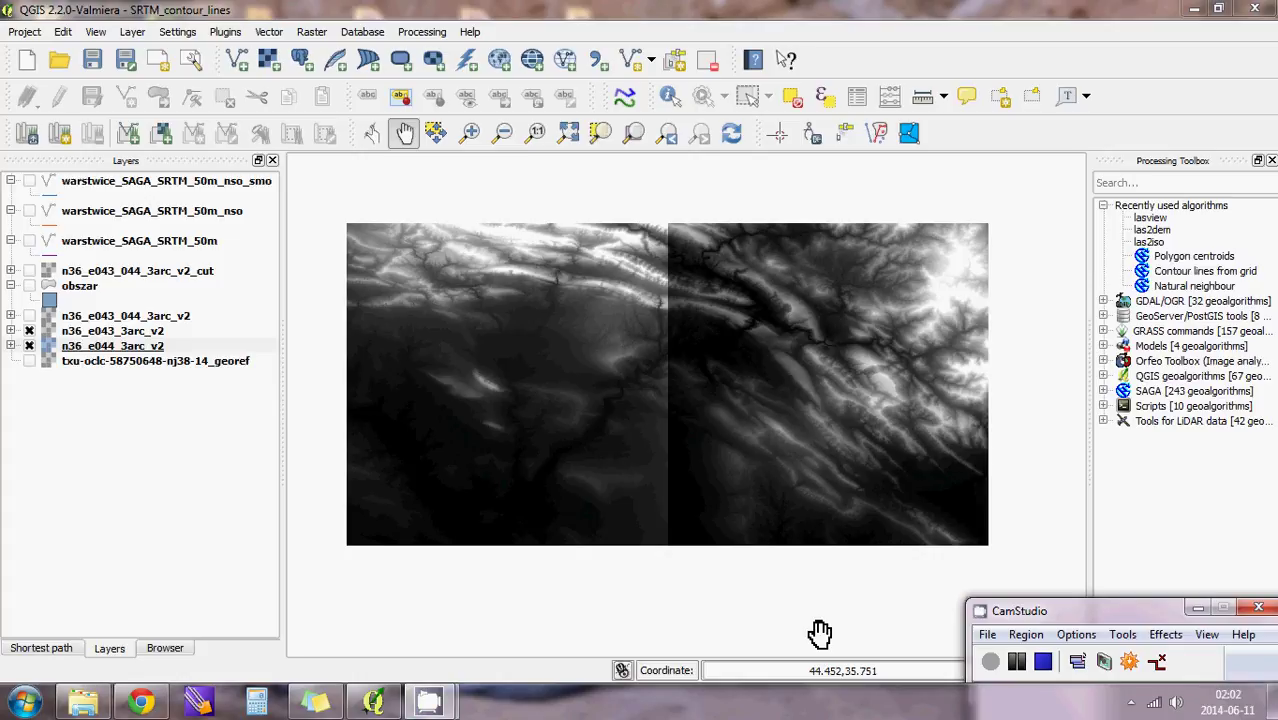
Open the Raster > Miscellaneous > Merge tool and close it without running.
click(625, 17)
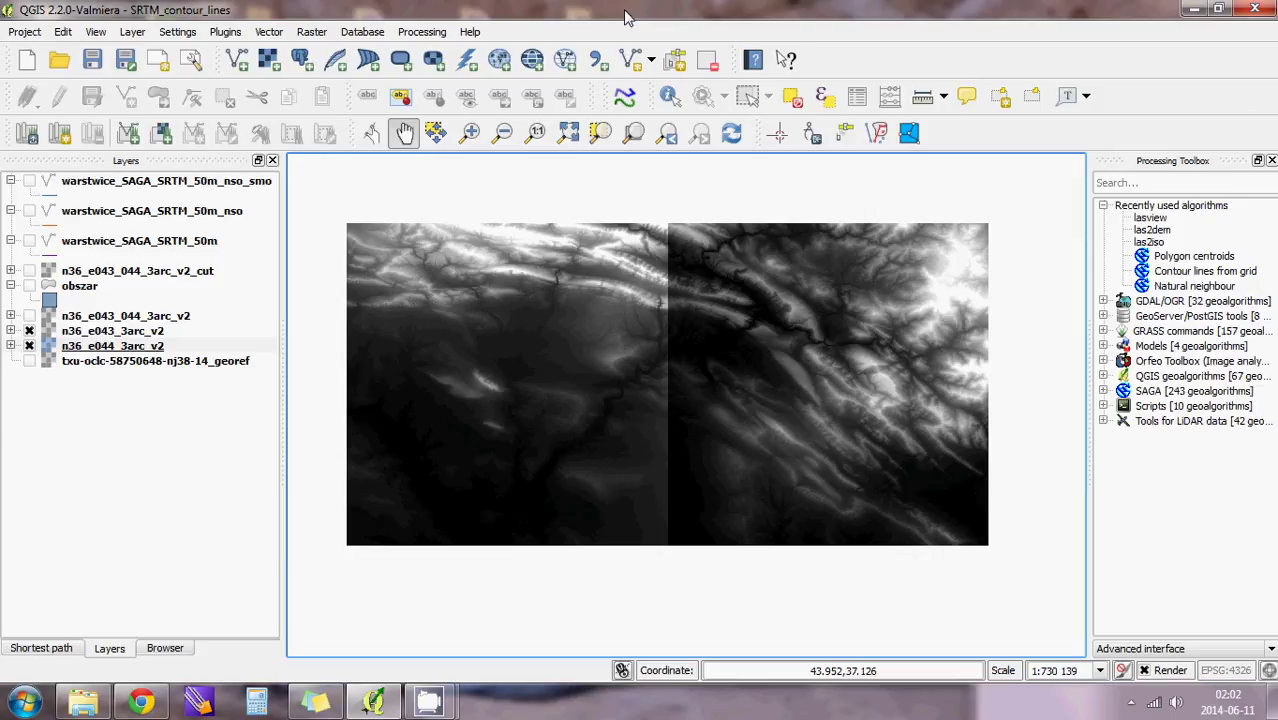
click(312, 37)
mouse_move(405, 242)
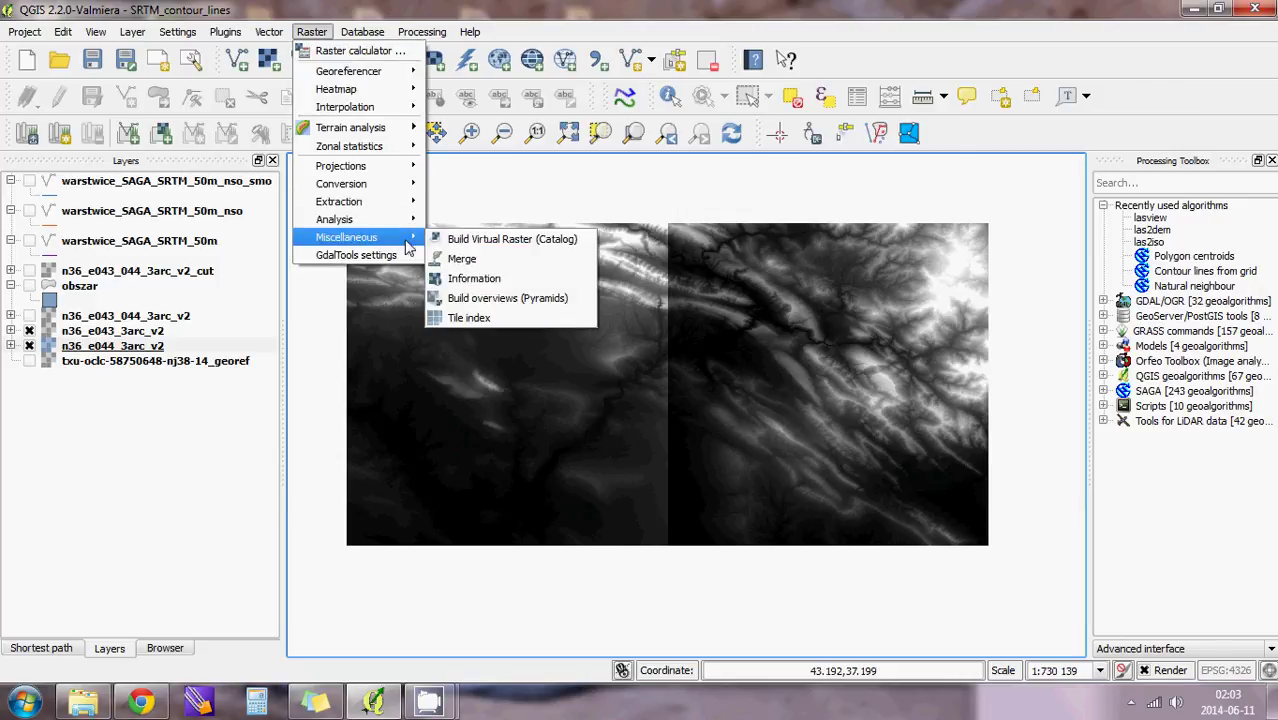
click(455, 260)
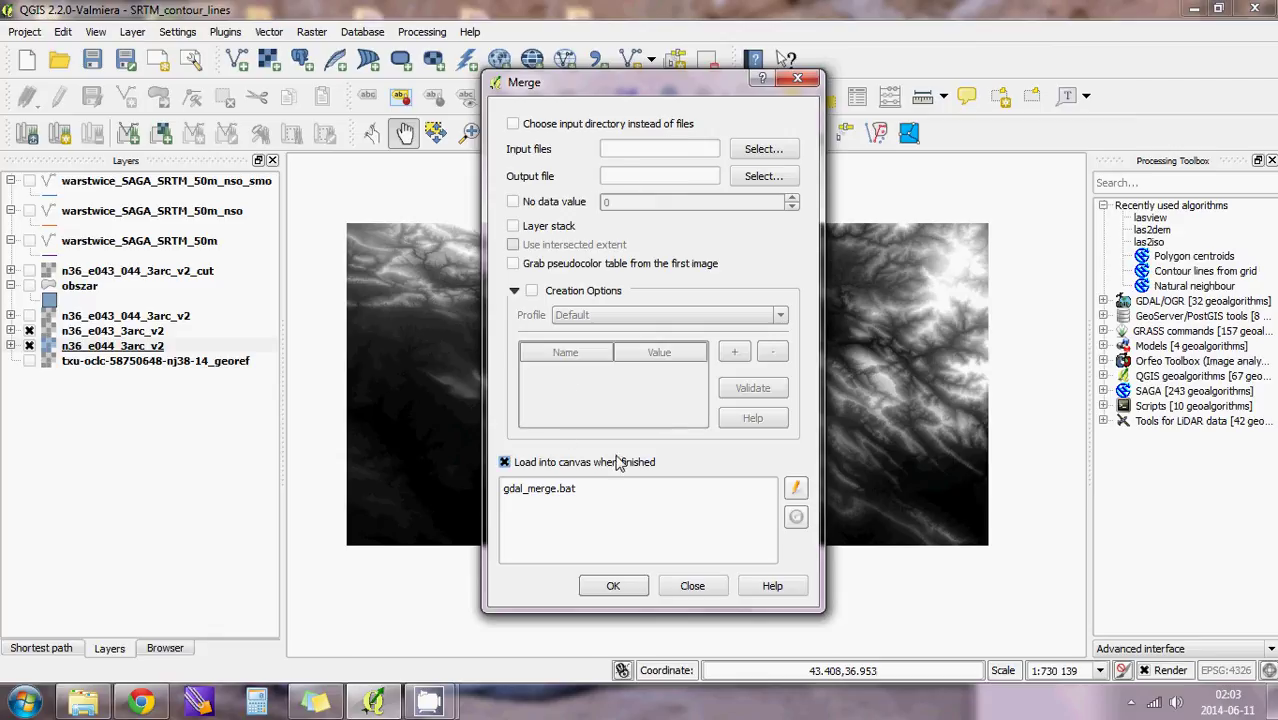
click(797, 82)
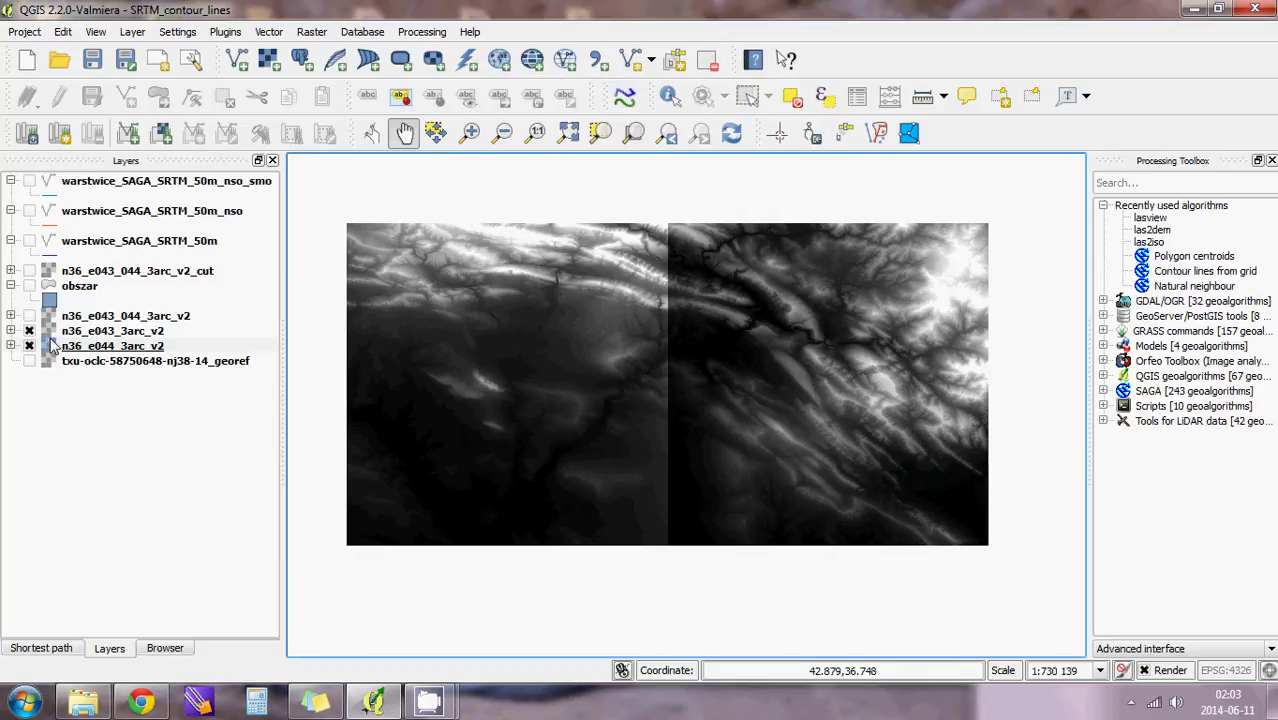
Show the merged n36_e043_044_3arc_v2 raster and obszar polygon, hiding the n36_e044_3arc_v2 tile.
click(30, 316)
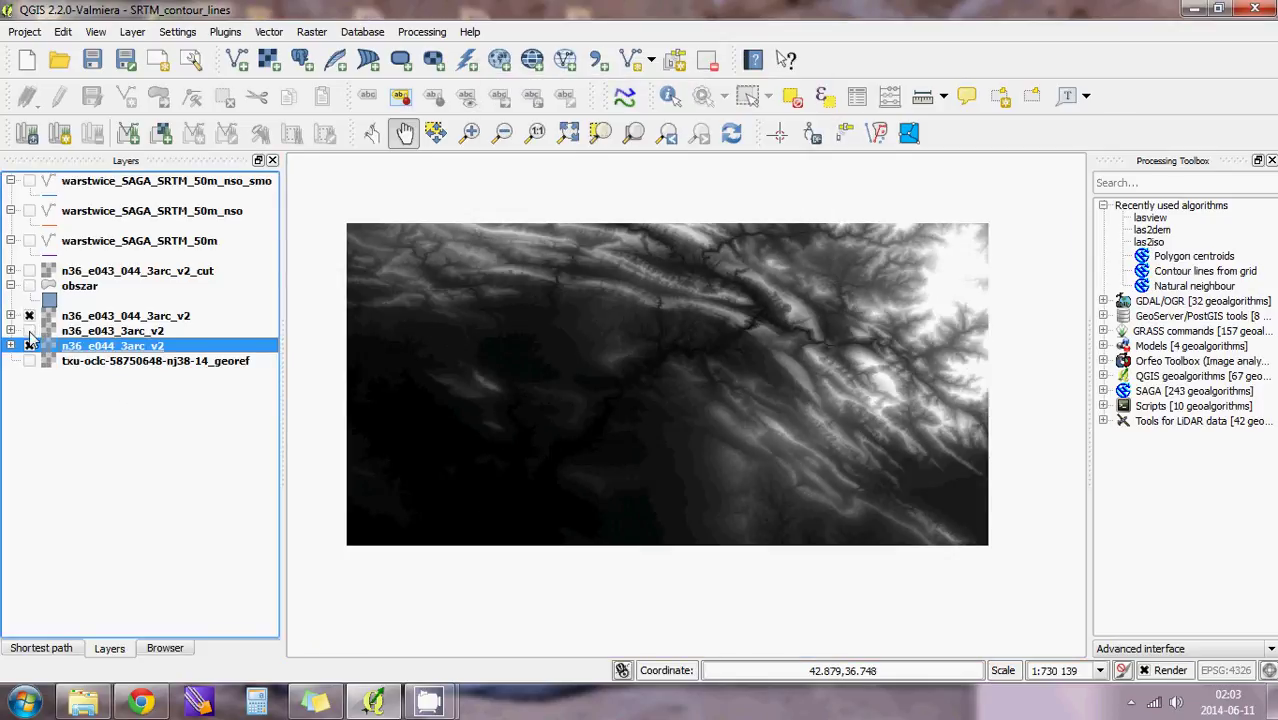
click(29, 346)
click(29, 286)
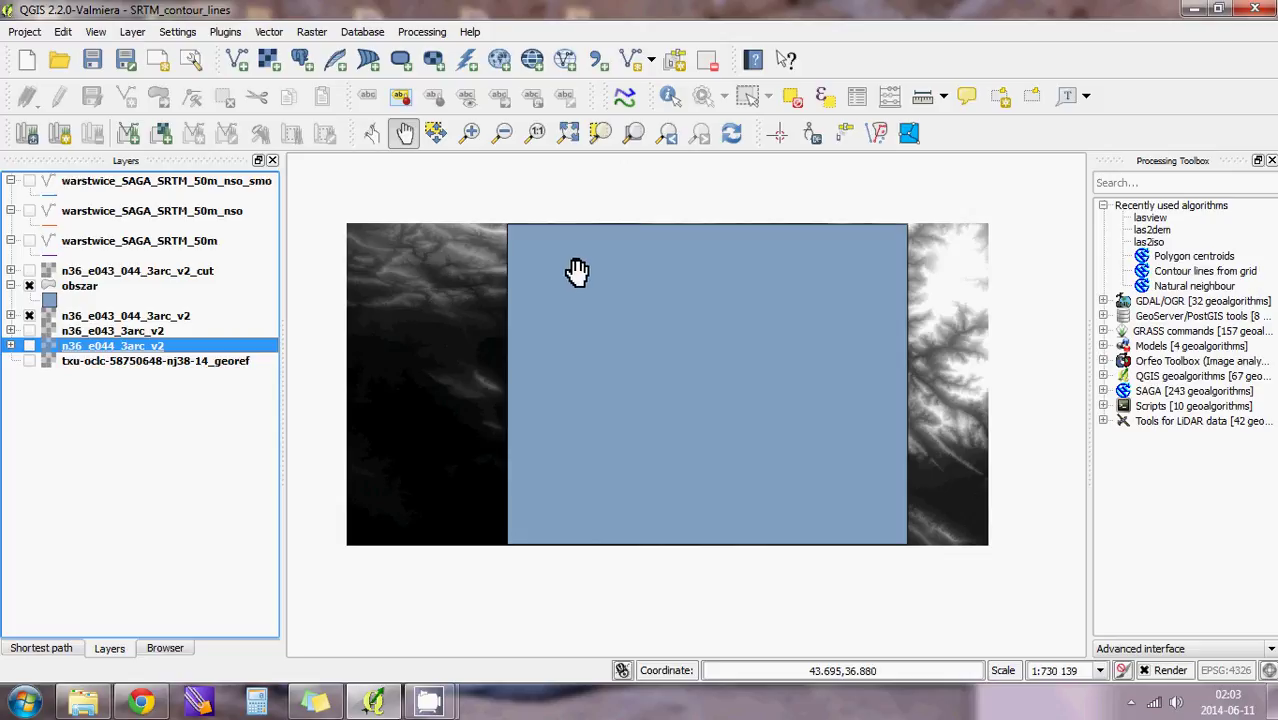
Set the Clipper to n36_e043_044_3arc_v2 in Mask layer mode, then close it.
click(311, 31)
mouse_move(398, 205)
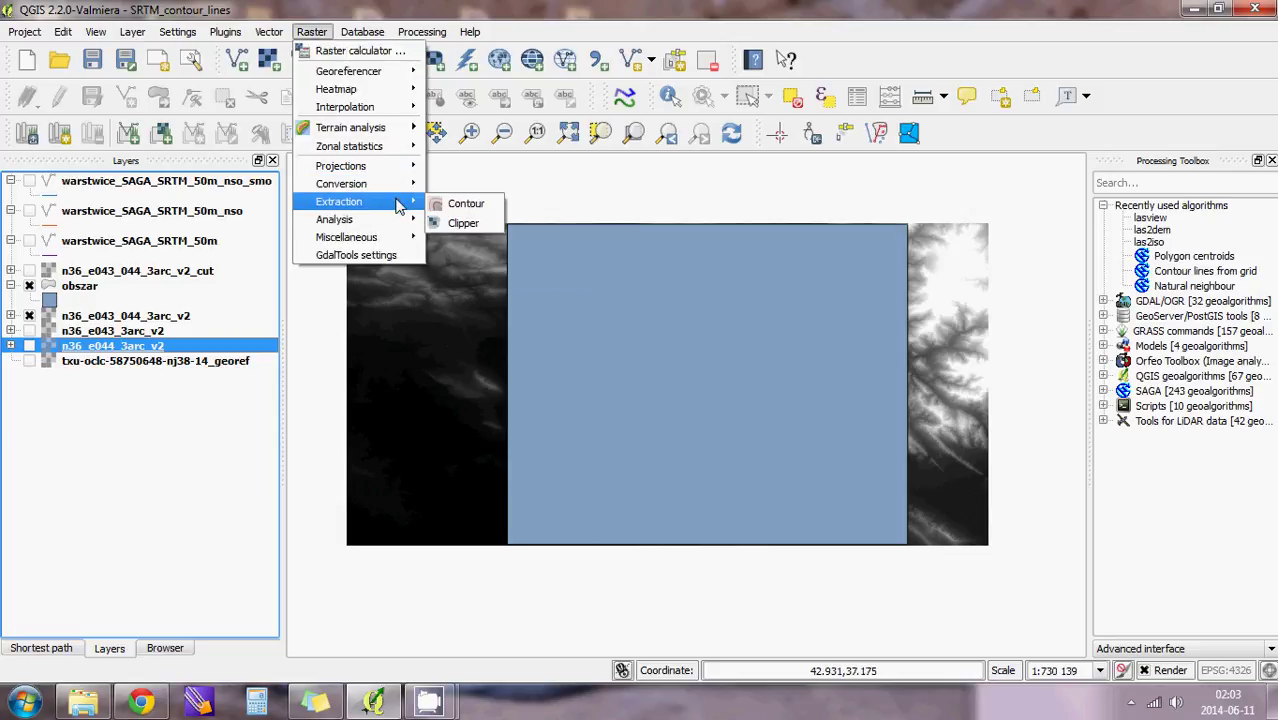
click(446, 225)
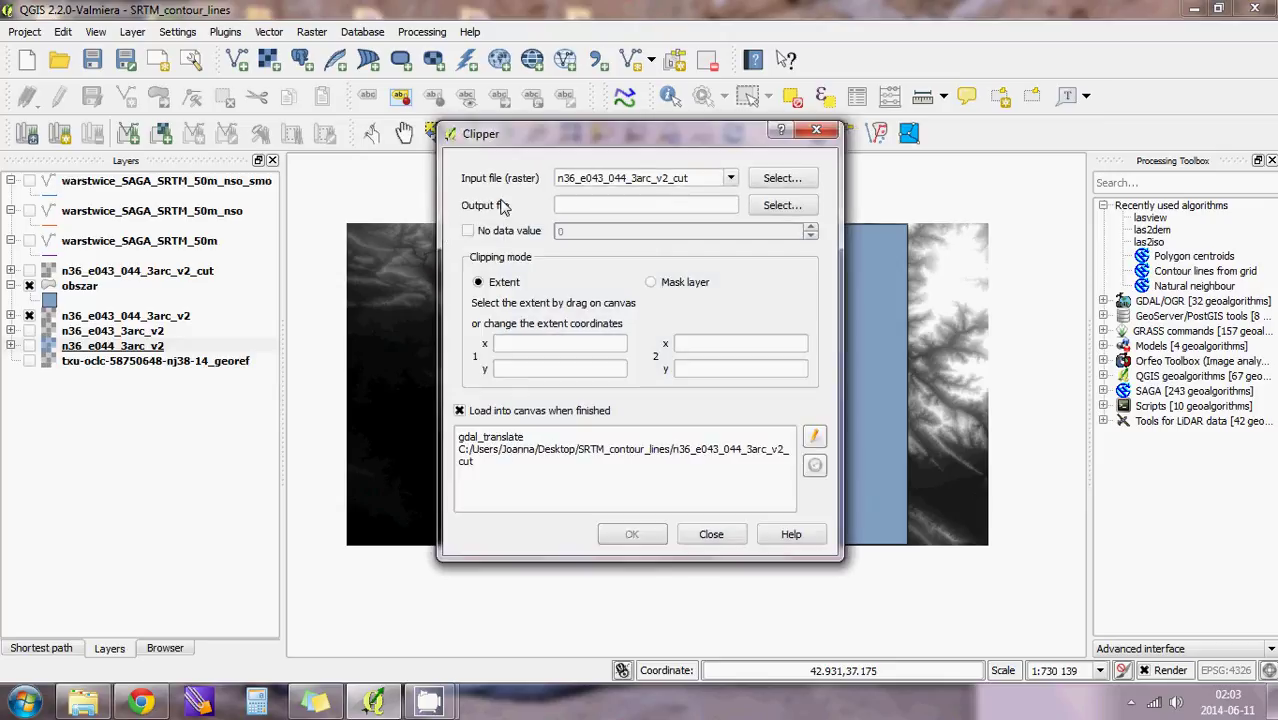
click(670, 178)
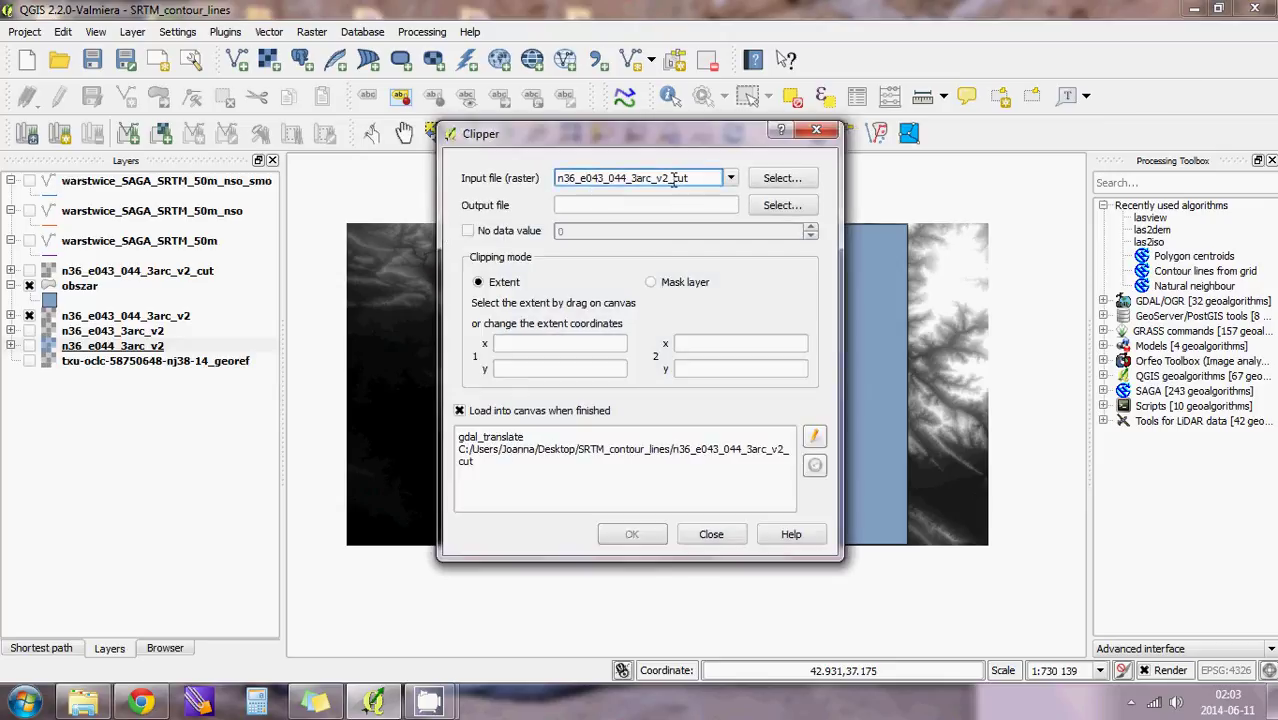
click(731, 178)
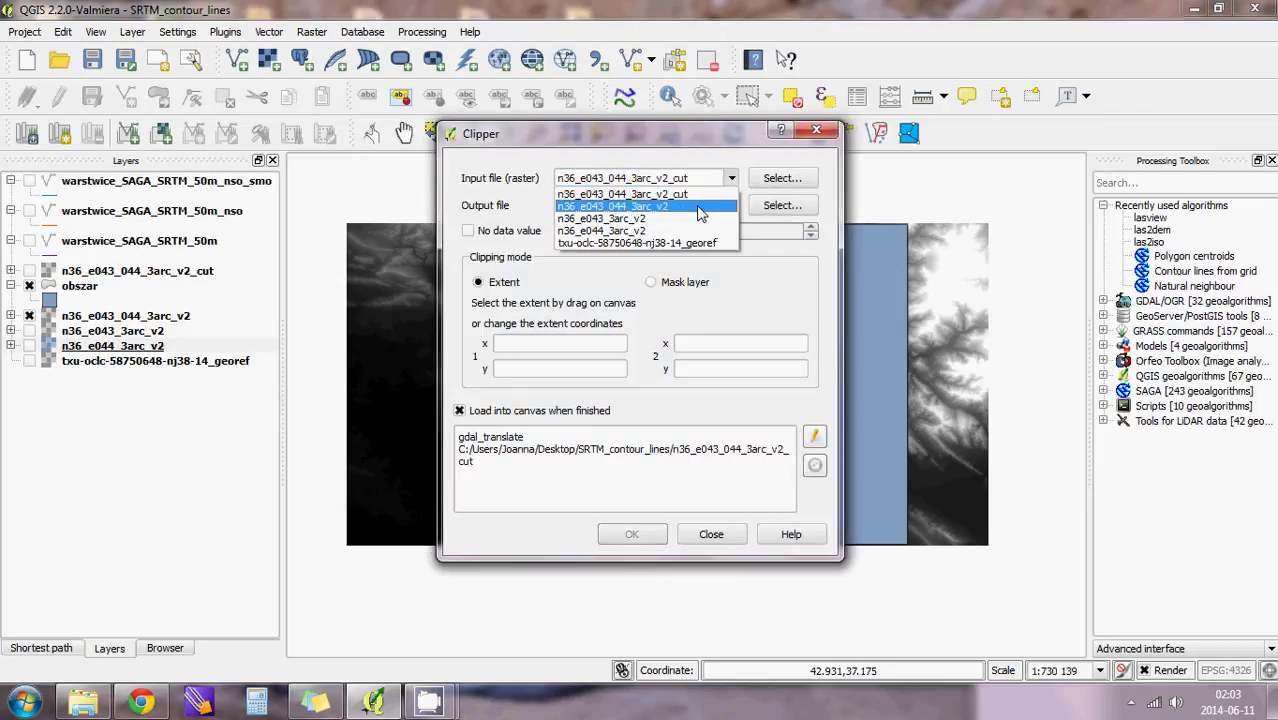
click(700, 213)
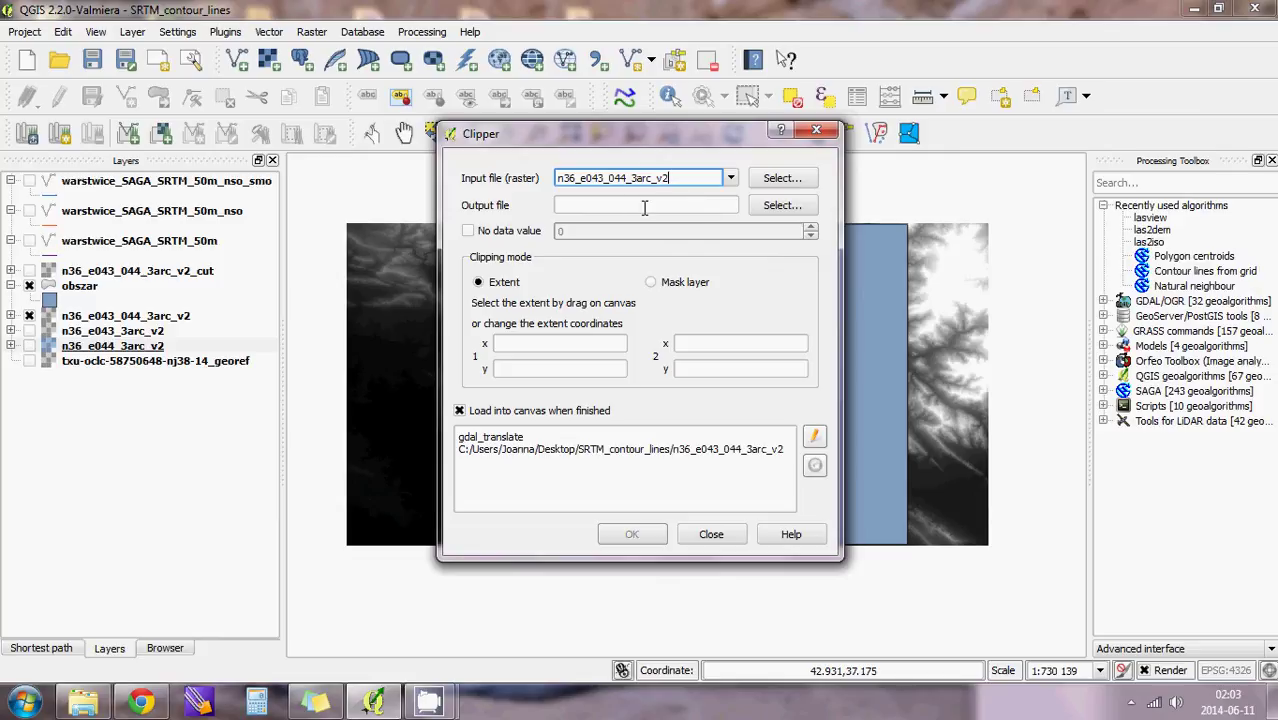
click(652, 284)
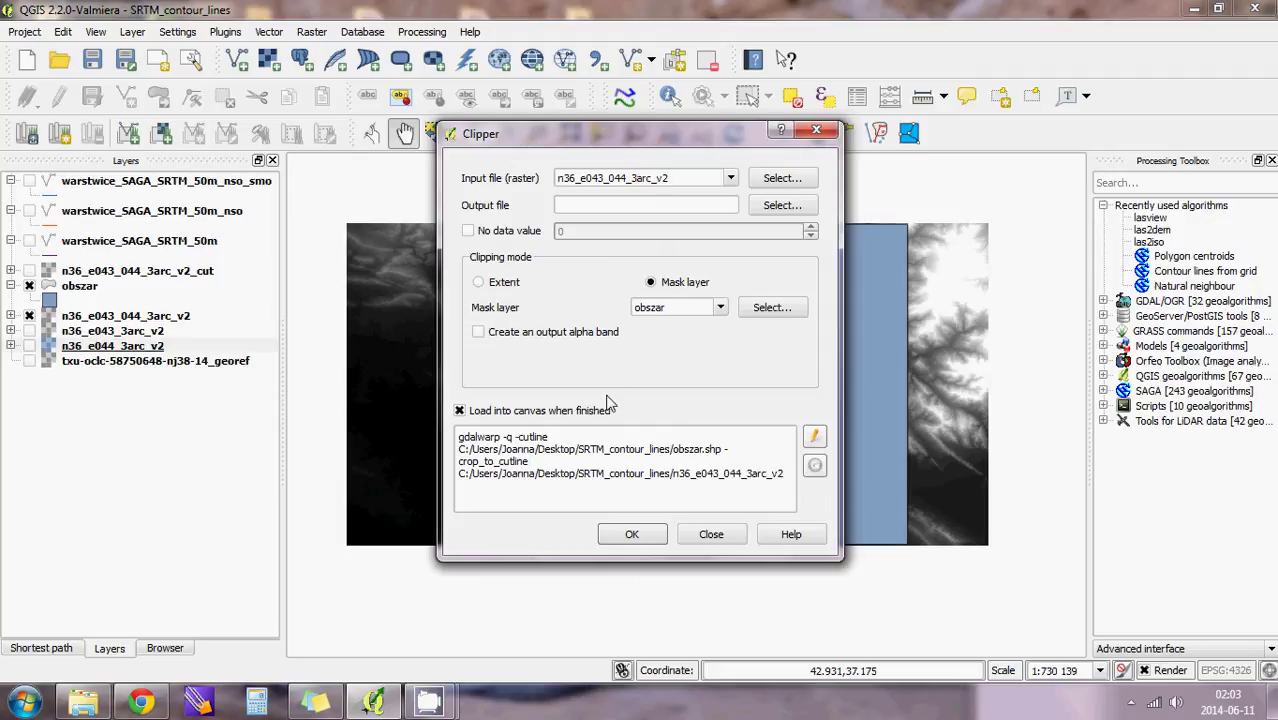
click(816, 130)
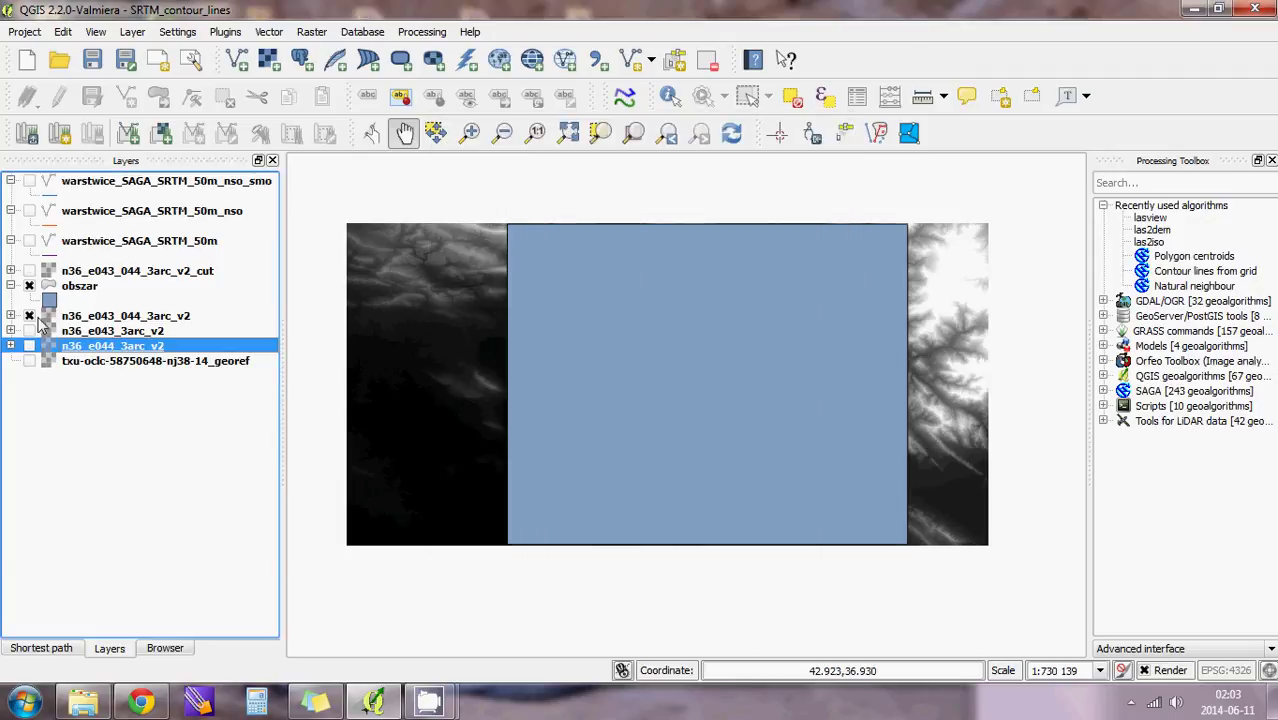
Show only n36_e043_044_3arc_v2_cut, hiding the merged raster and the obszar polygon.
click(29, 271)
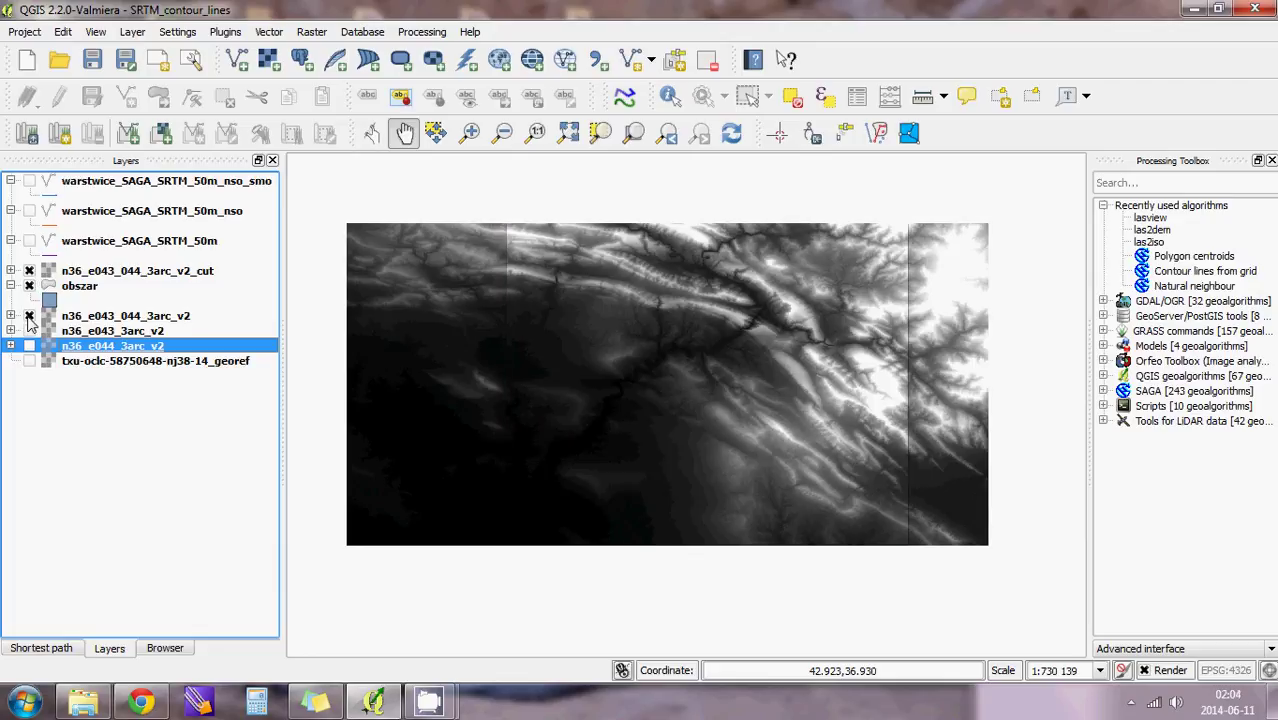
click(29, 316)
click(29, 286)
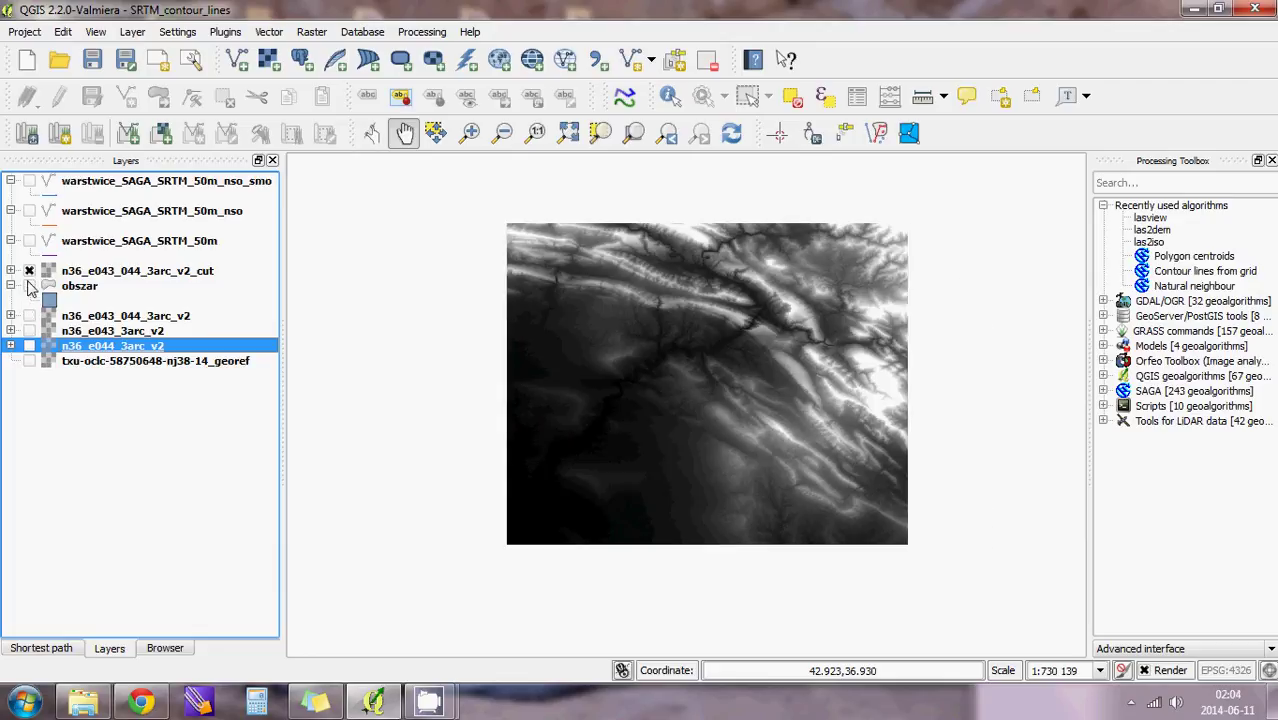
Set up the Contour tool with a 50 interval and an ELEV elevation attribute.
click(311, 31)
mouse_move(387, 203)
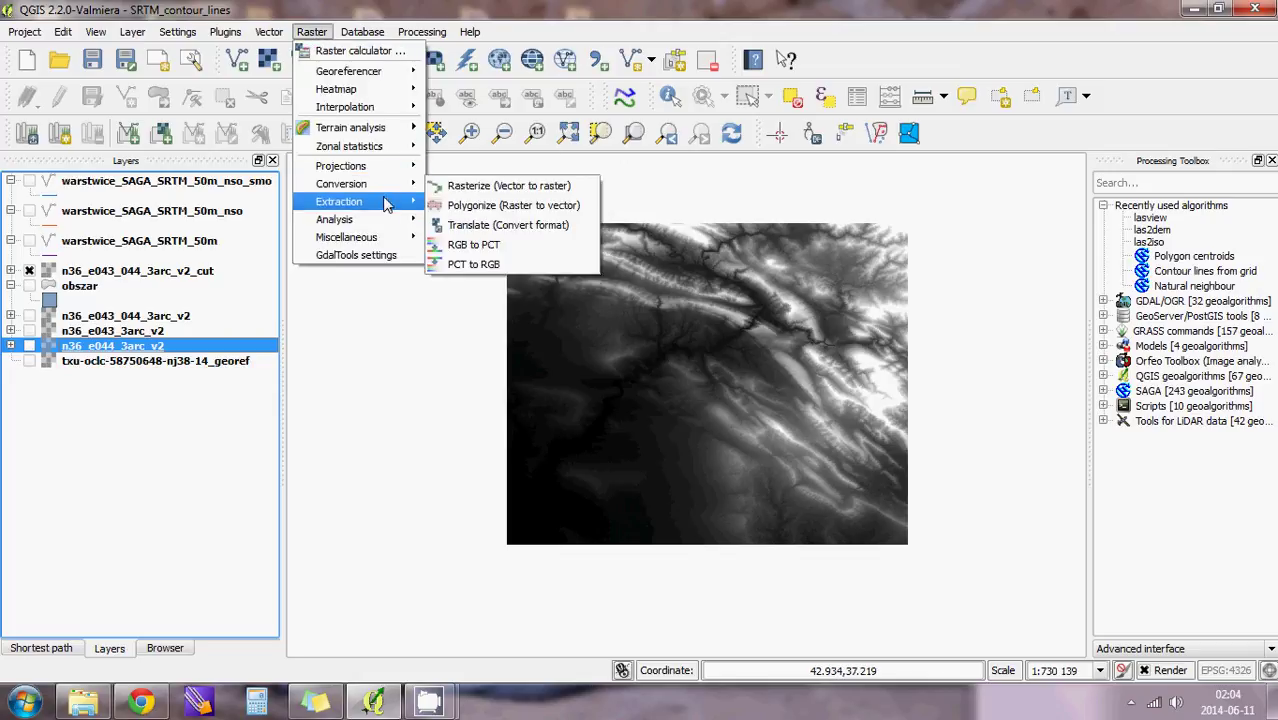
click(446, 206)
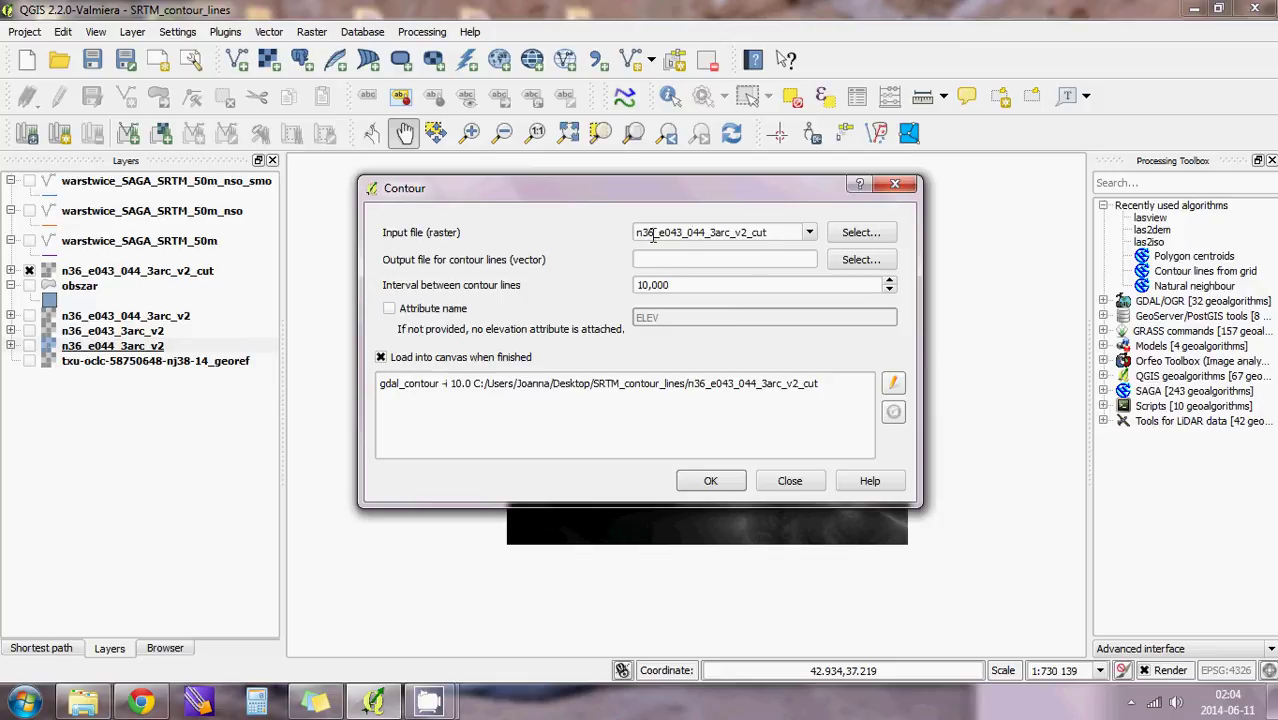
click(645, 285)
key(BackSpace)
text(5)
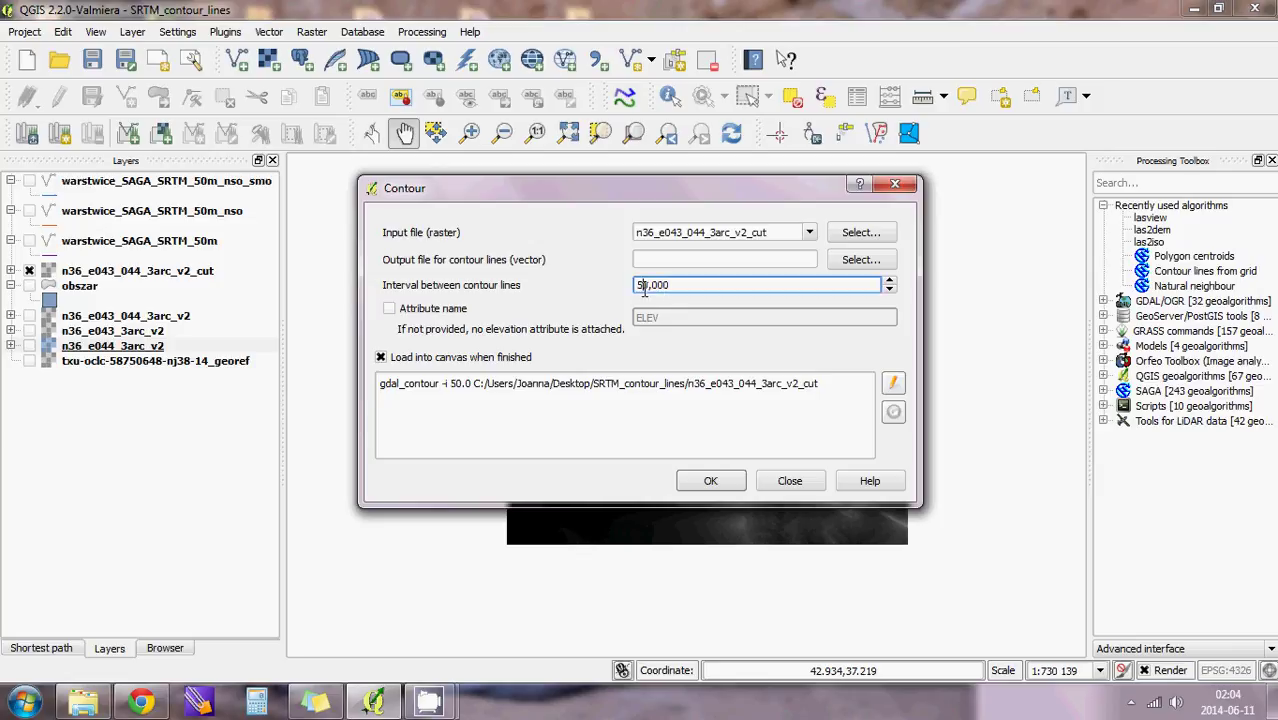
click(389, 309)
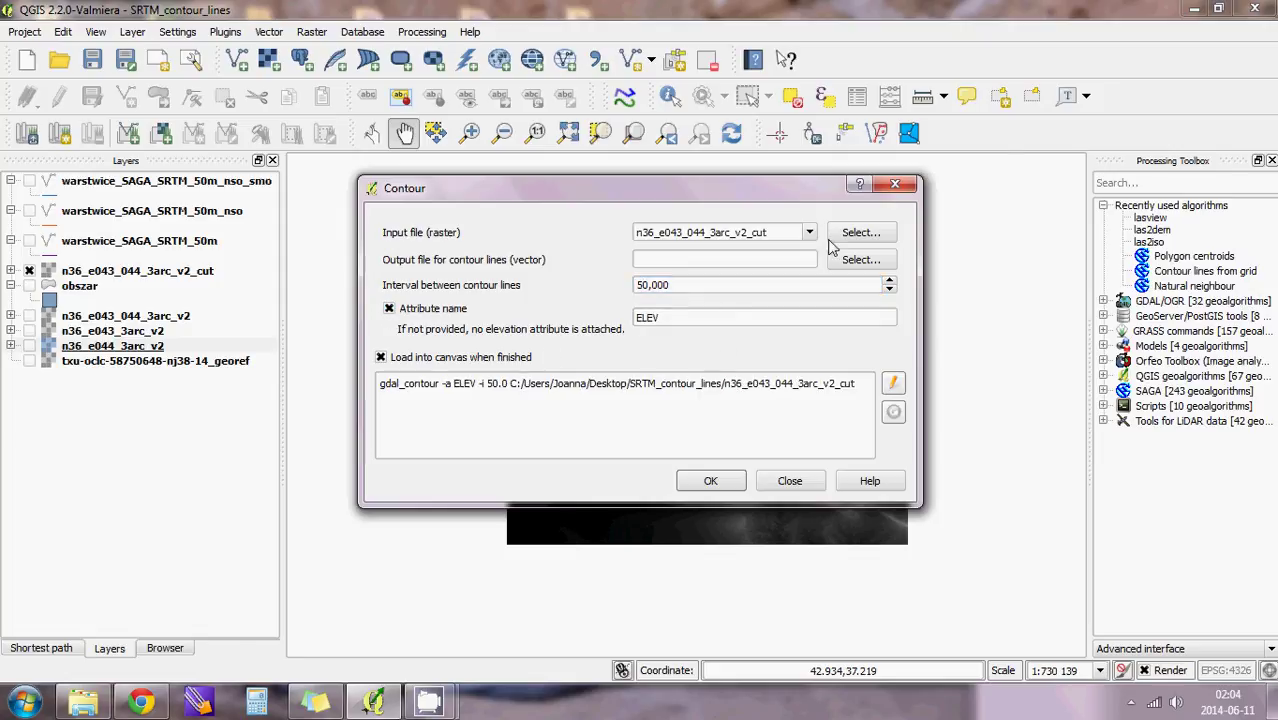
Close the Contour dialog, show warstwice_SAGA_SRTM_50m contours, and zoom into a small patch.
click(896, 186)
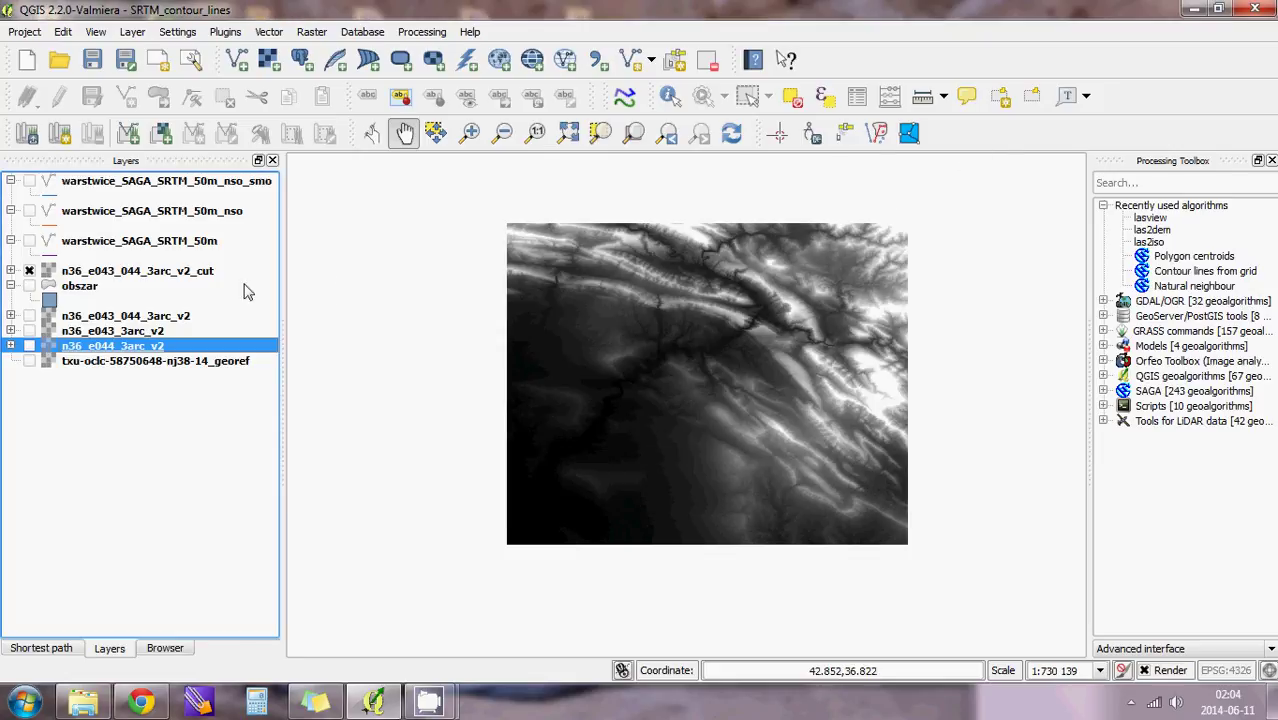
click(30, 245)
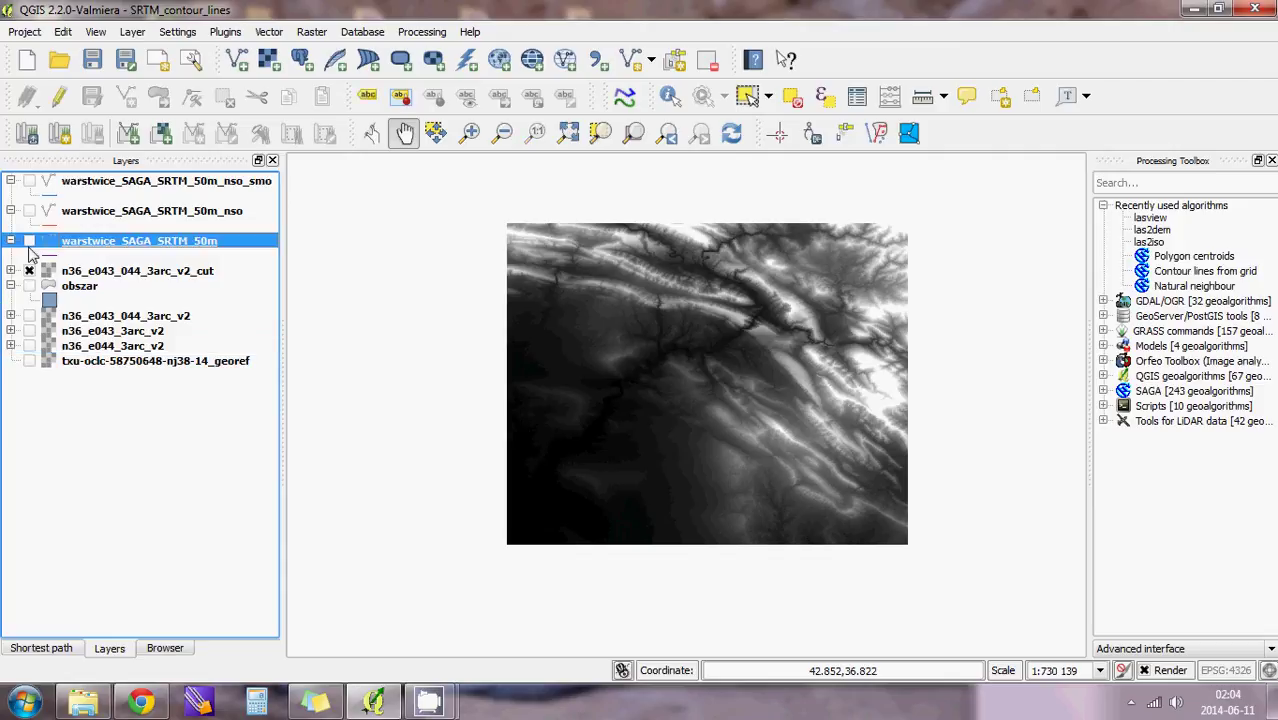
click(29, 242)
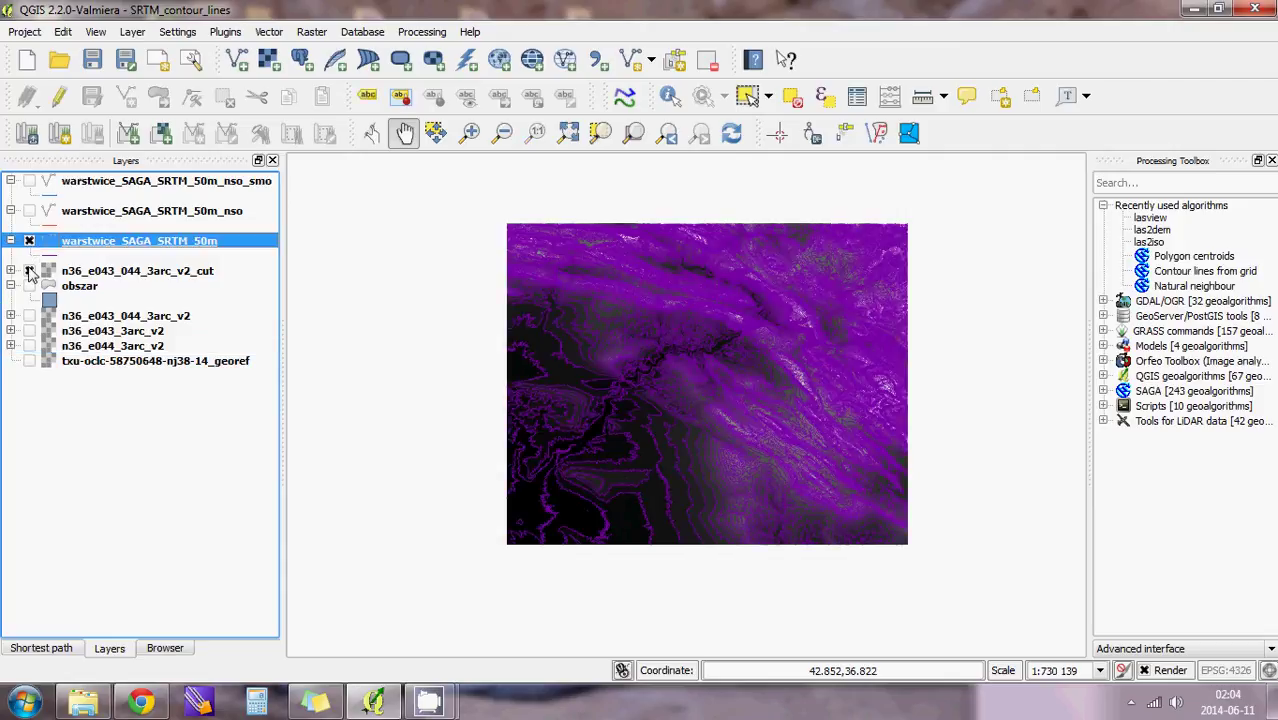
click(469, 133)
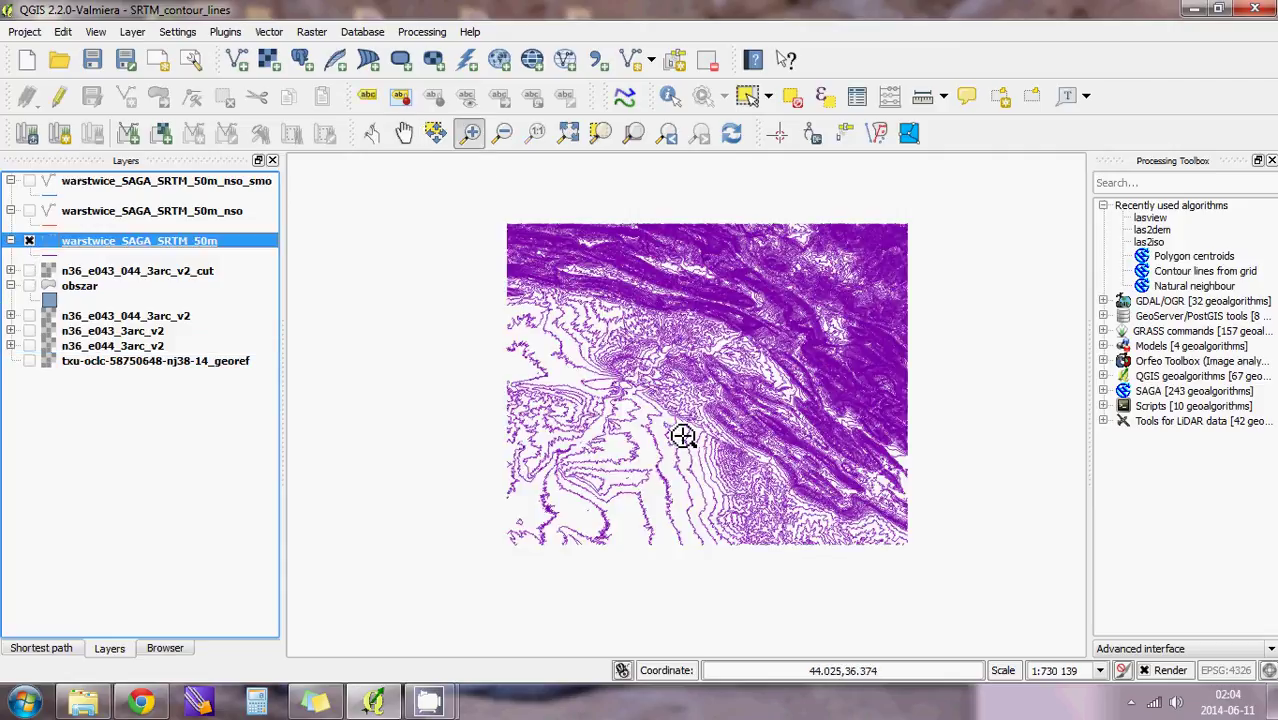
drag(642, 408, 690, 374)
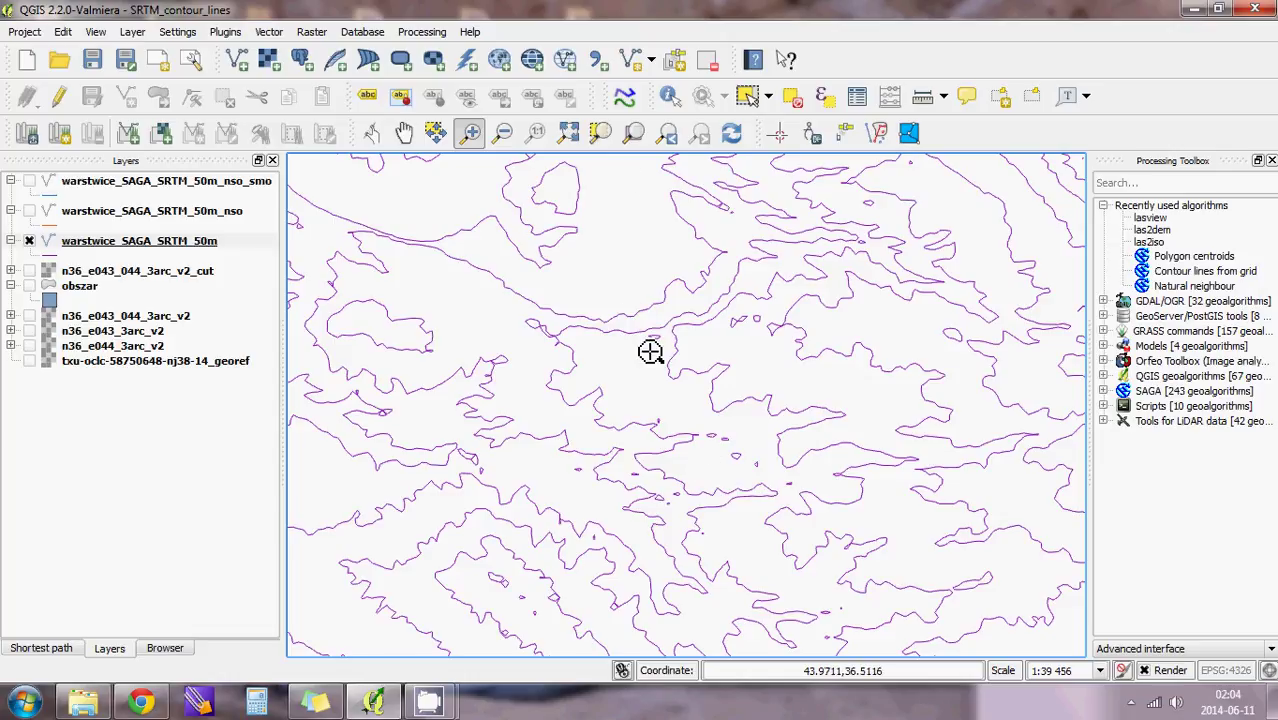
Set the Generalizer to Remove small objects on warstwice_SAGA_SRTM_50m with threshold 0,01.
click(624, 97)
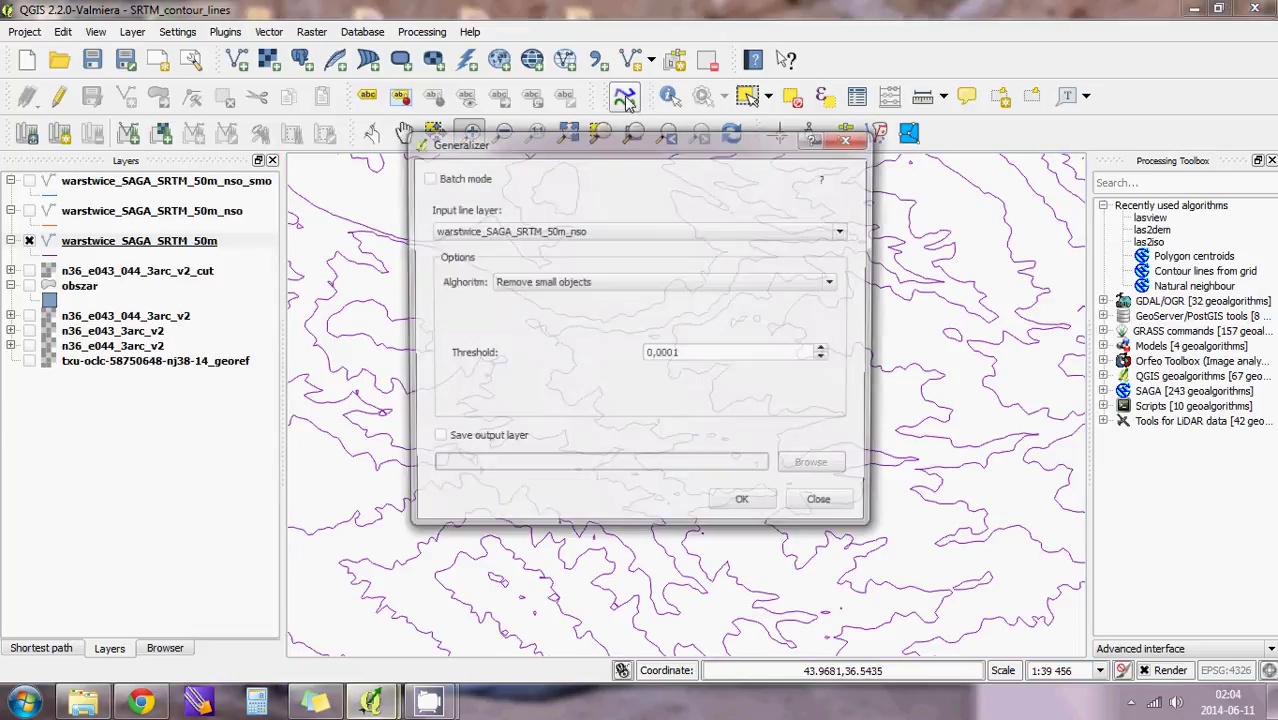
click(619, 242)
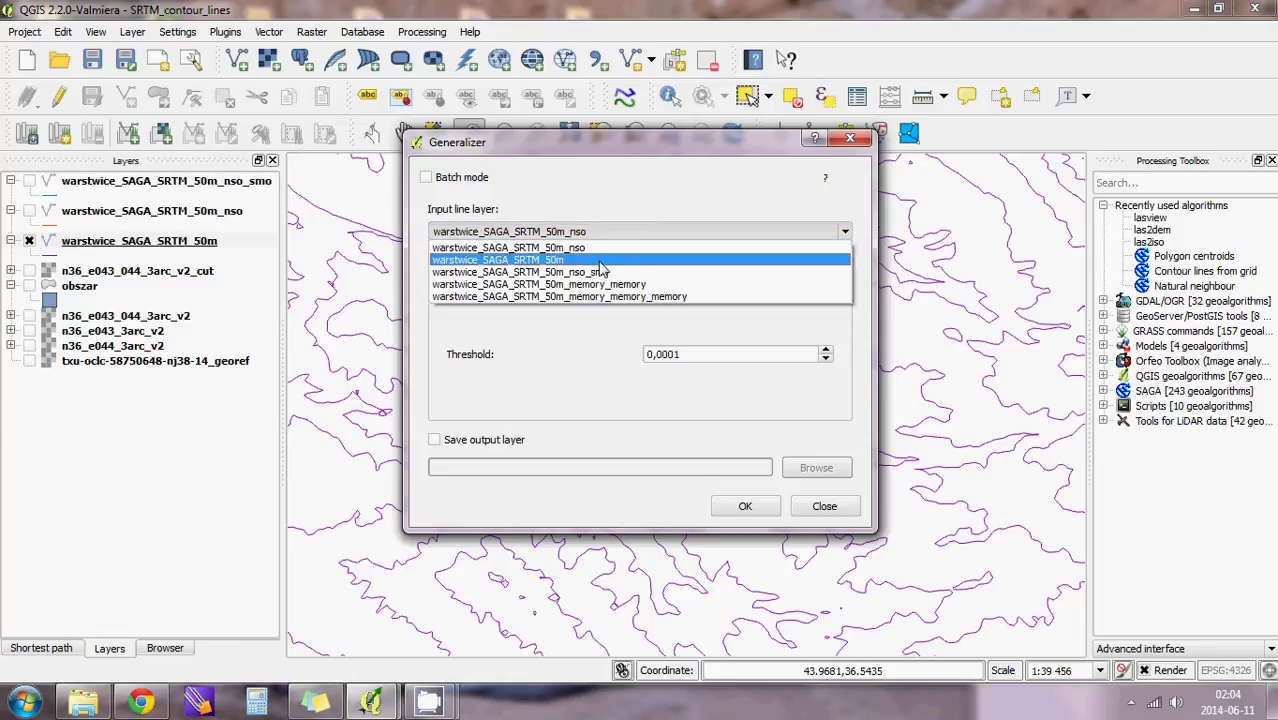
click(598, 258)
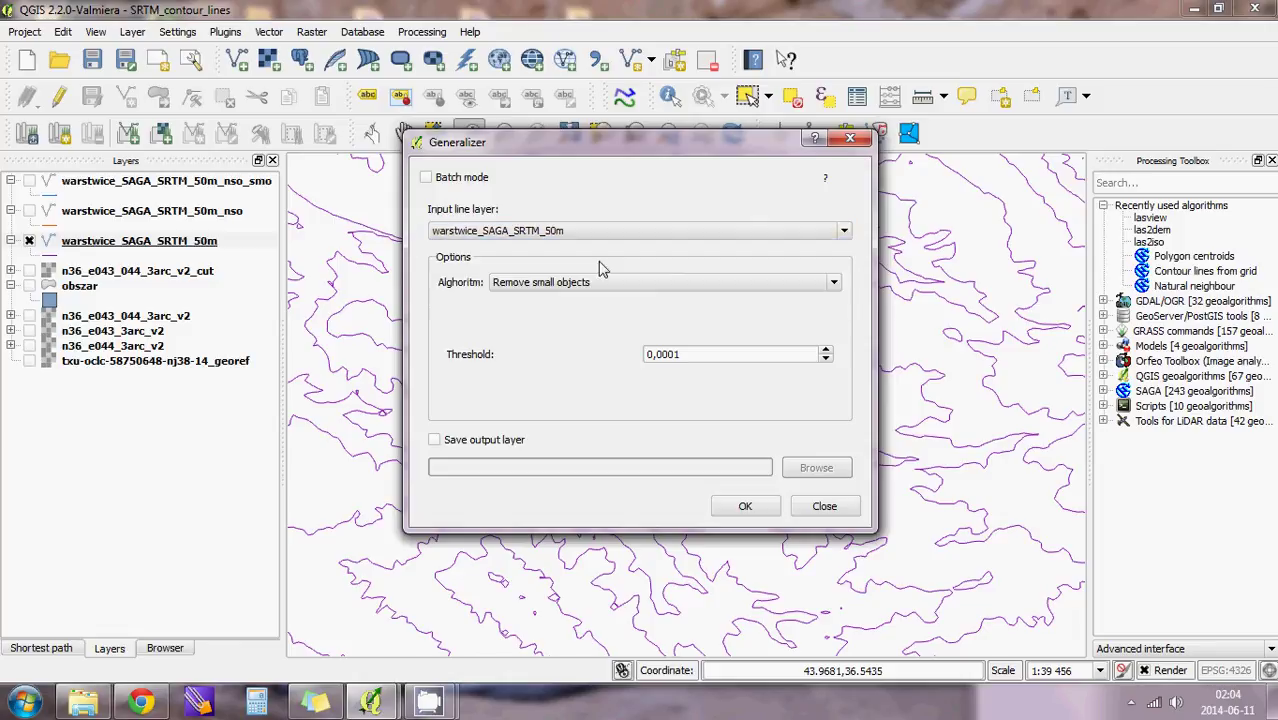
click(687, 351)
key(BackSpace)
key(BackSpace)
key(BackSpace)
text(1)
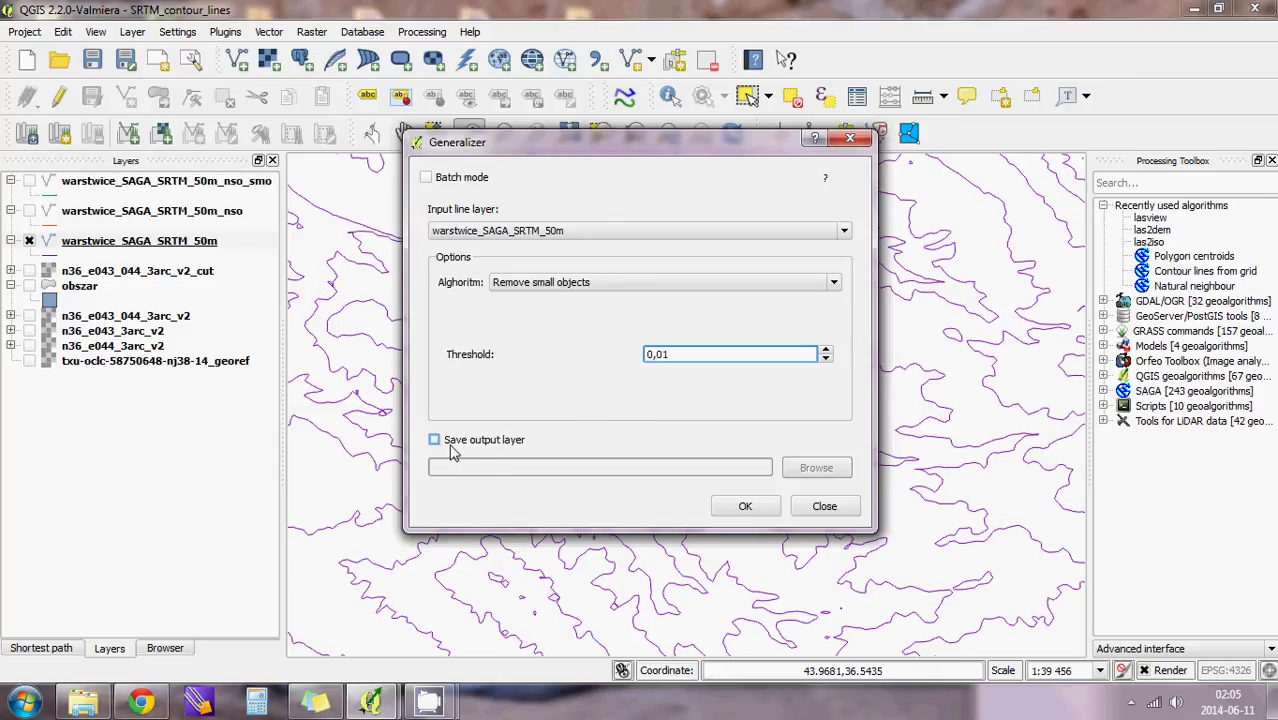
Close the Generalizer and show warstwice_SAGA_SRTM_50m_nso in place of warstwice_SAGA_SRTM_50m.
click(849, 142)
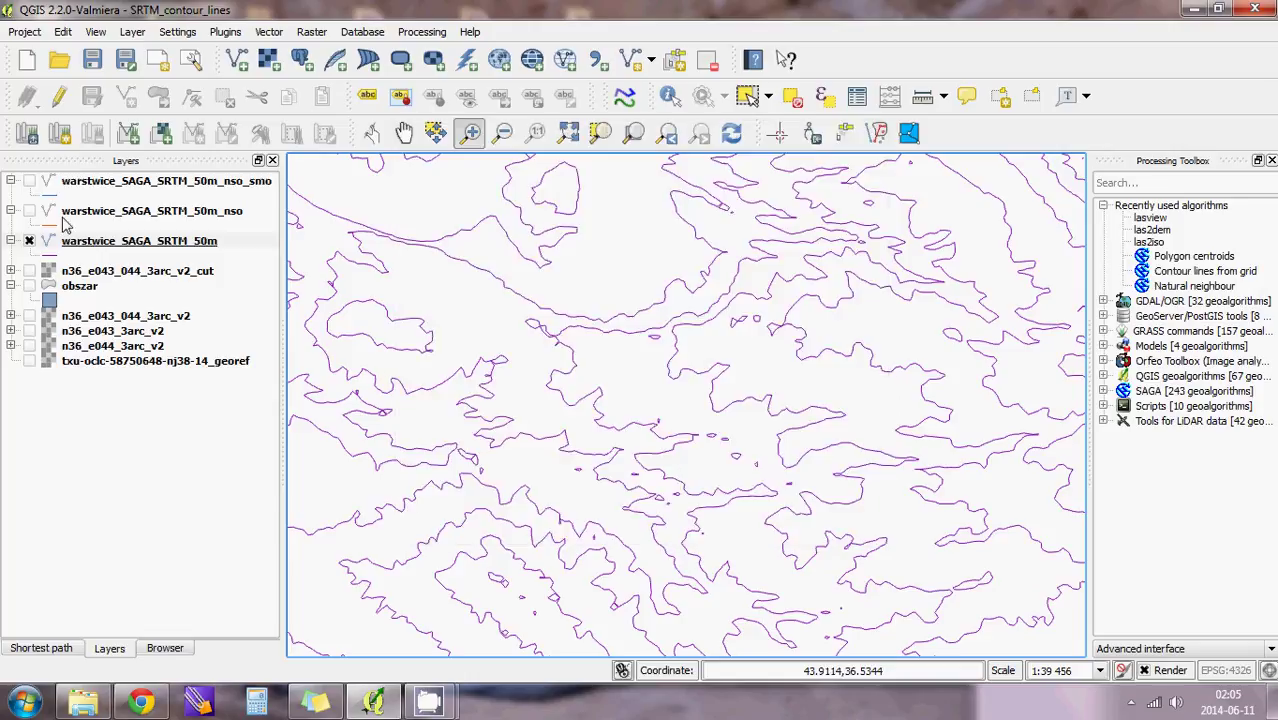
click(29, 212)
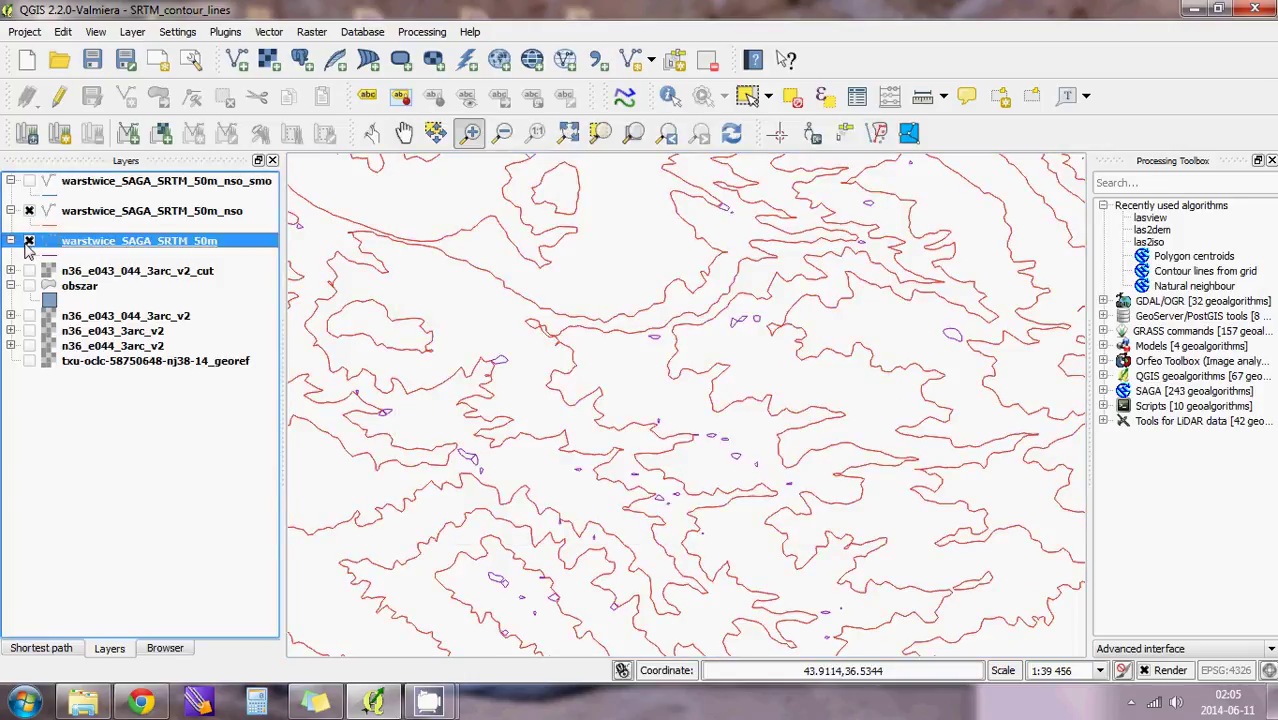
click(29, 241)
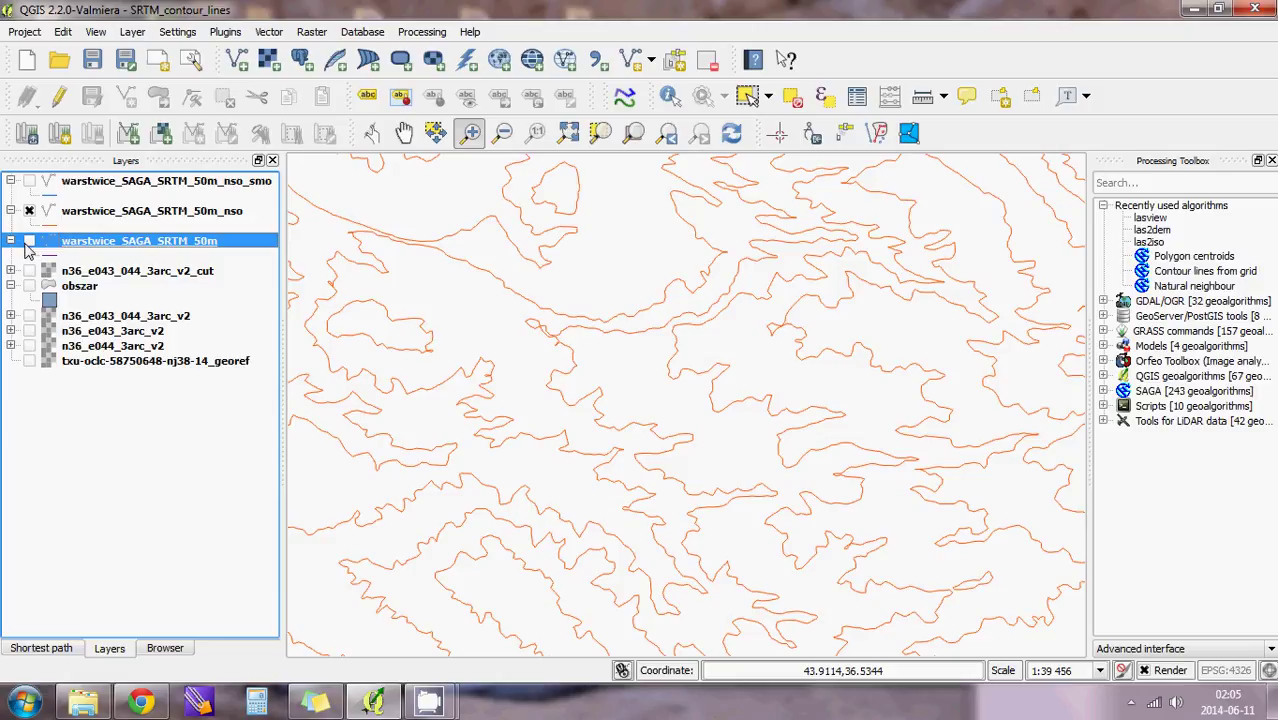
Choose Boyle's Forward-Looking smoothing with look ahead 6, then show the smoothed _smo contours.
click(612, 92)
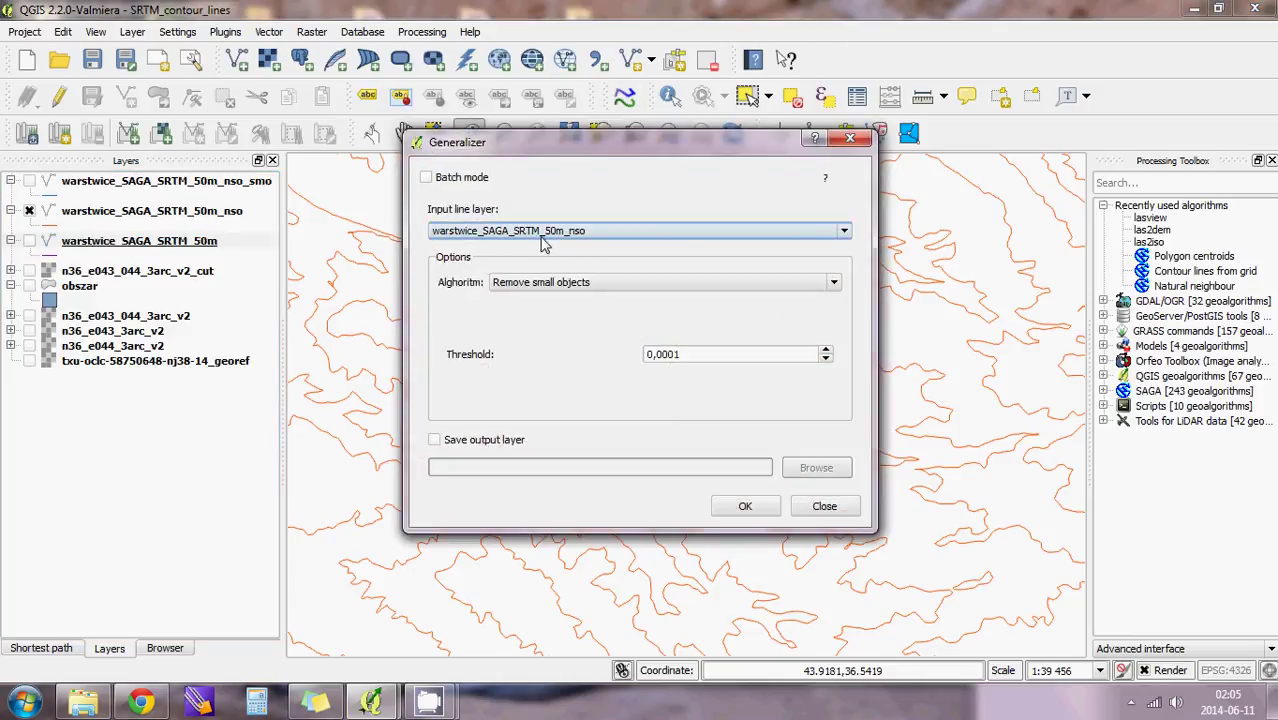
click(567, 283)
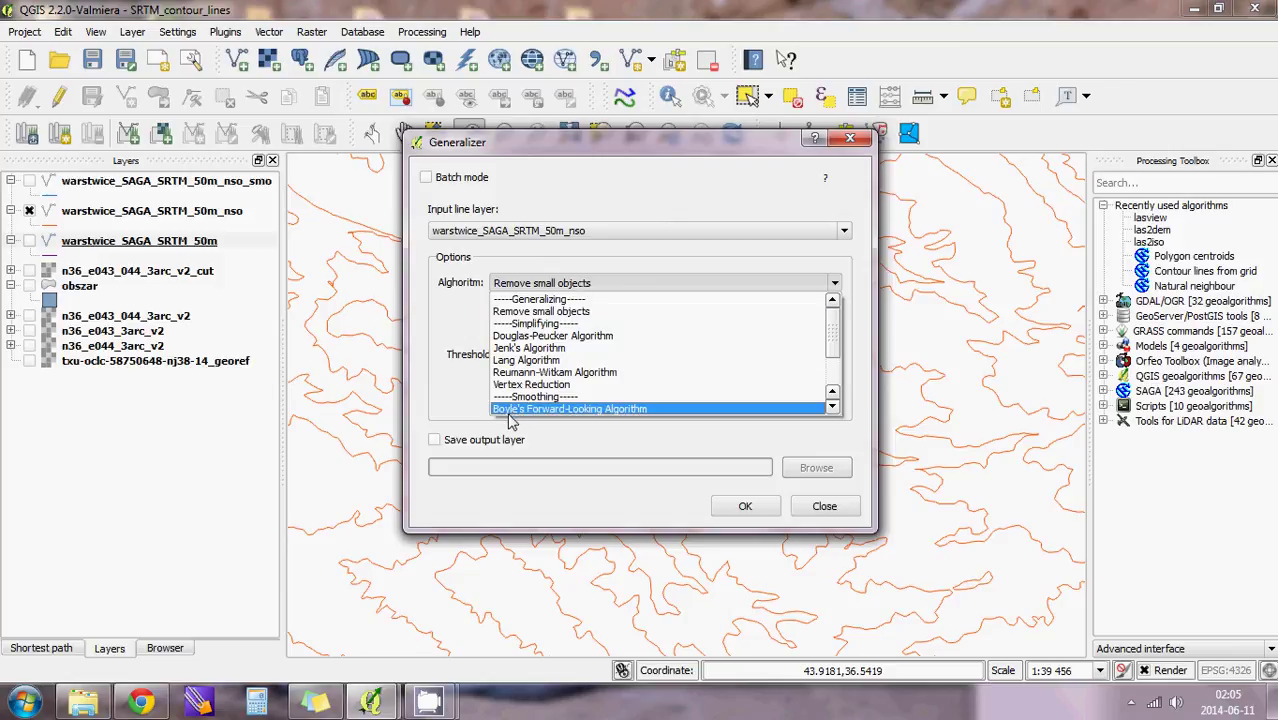
click(505, 413)
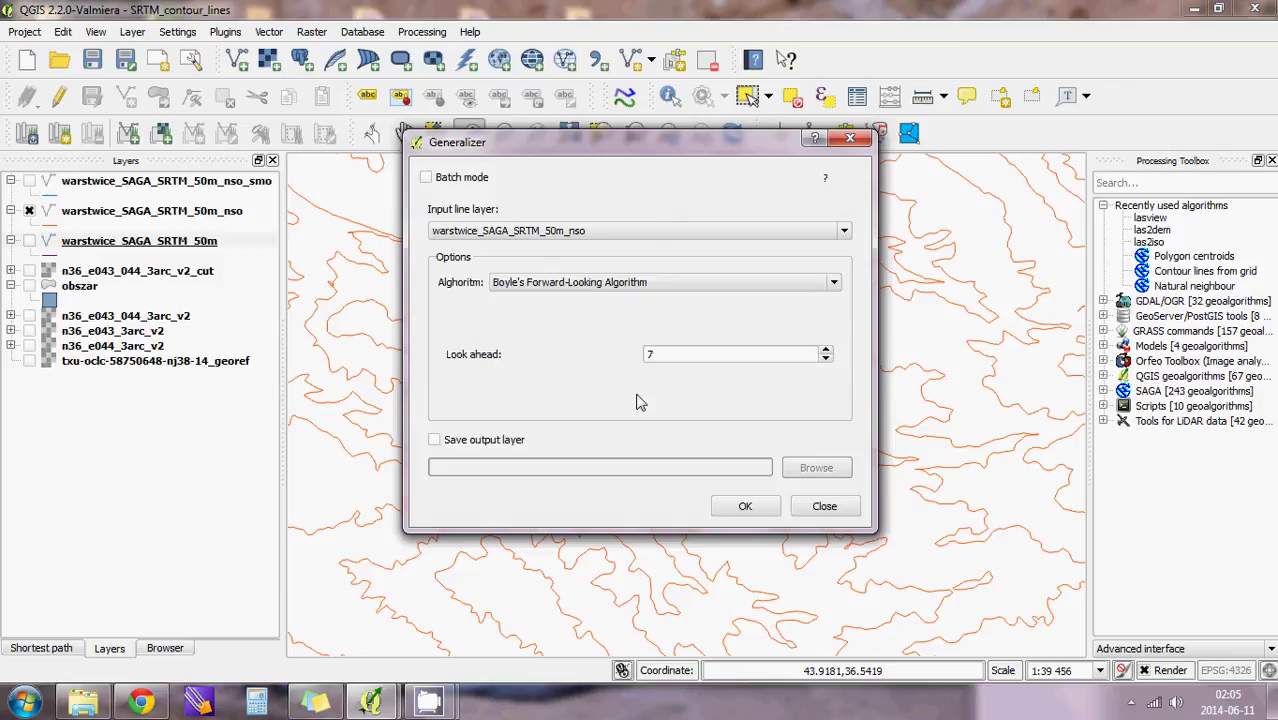
click(825, 361)
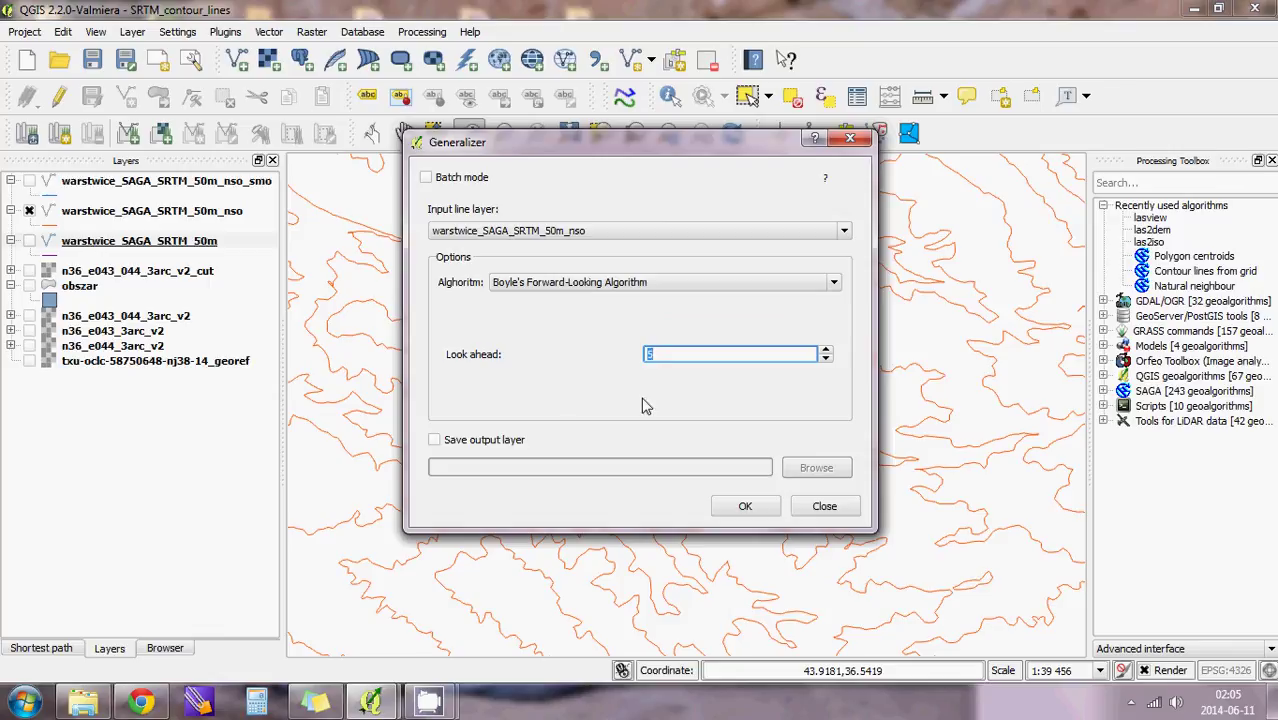
click(847, 143)
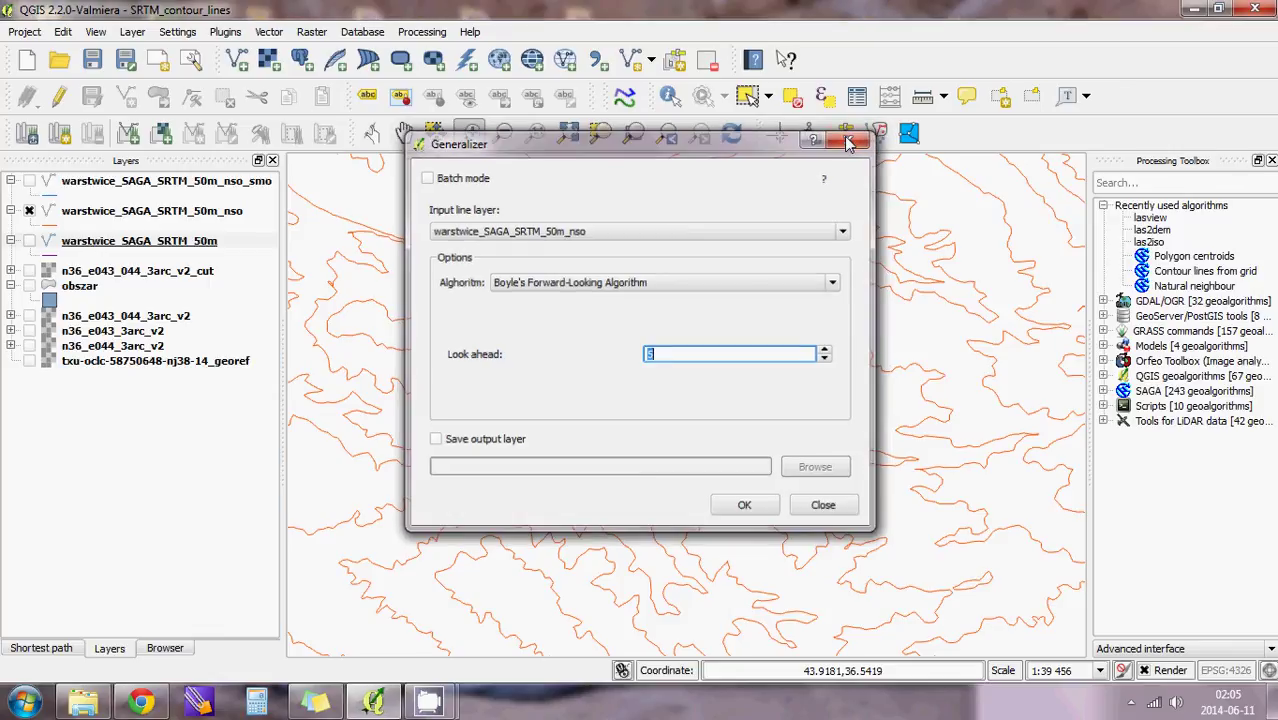
click(29, 182)
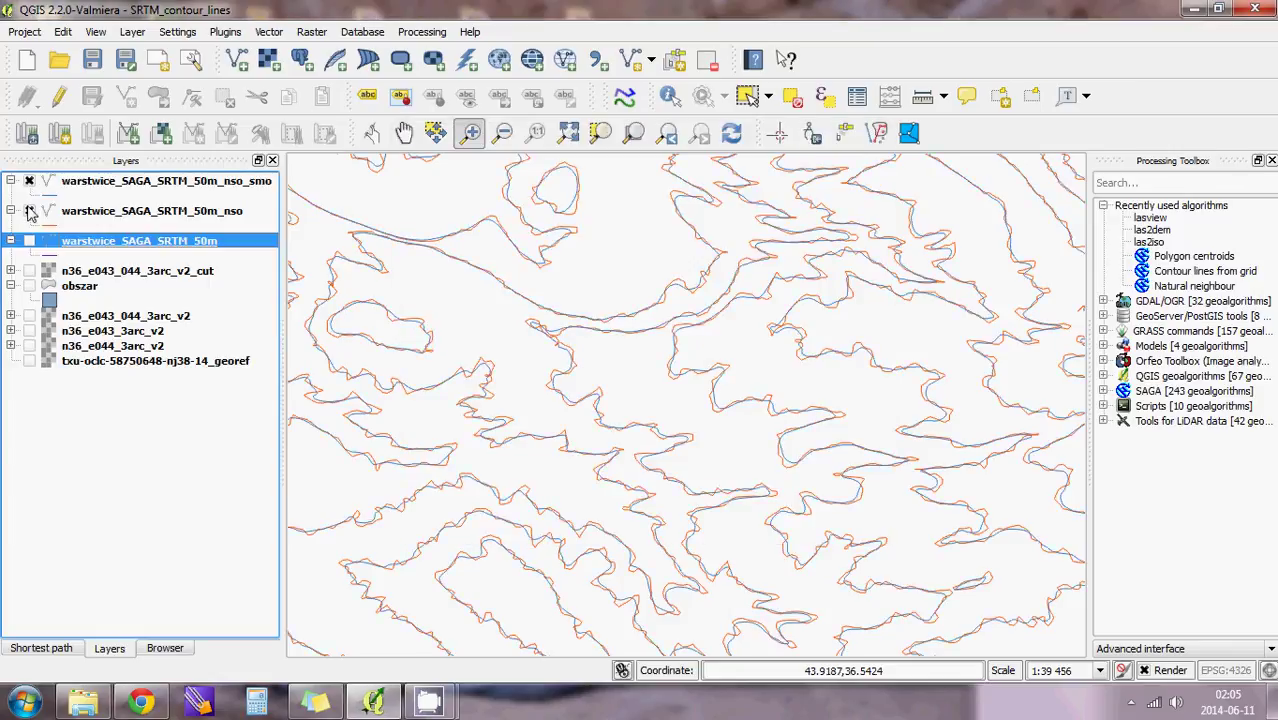